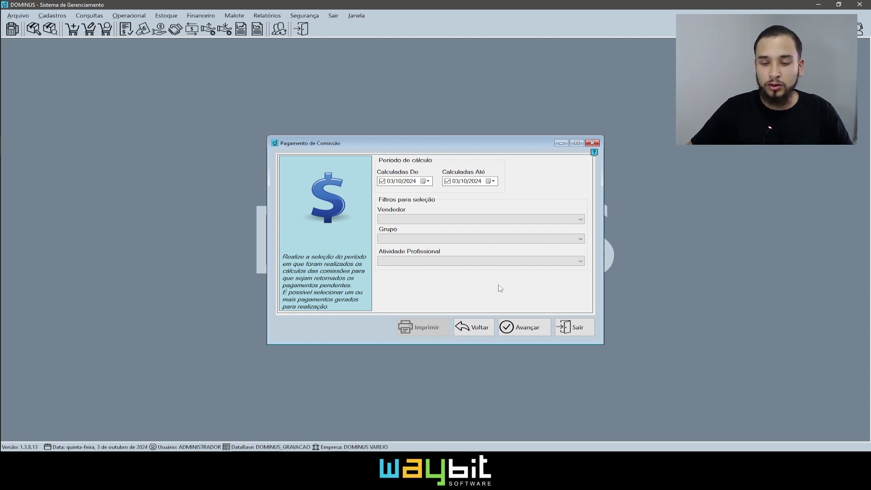
List the pending commissions and tick the GERENTE DOMINUS and VENDEDOR rows under CELULARES
left_click(527, 327)
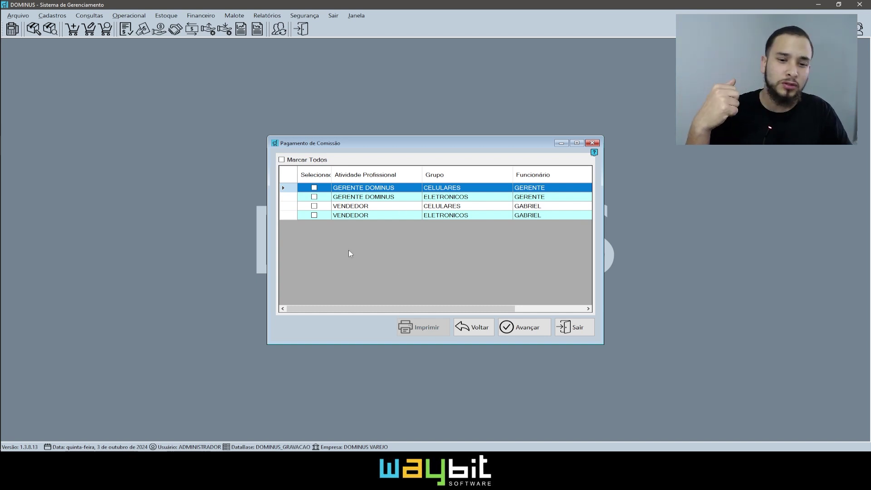
left_click(479, 197)
left_click(479, 215)
left_click(481, 197)
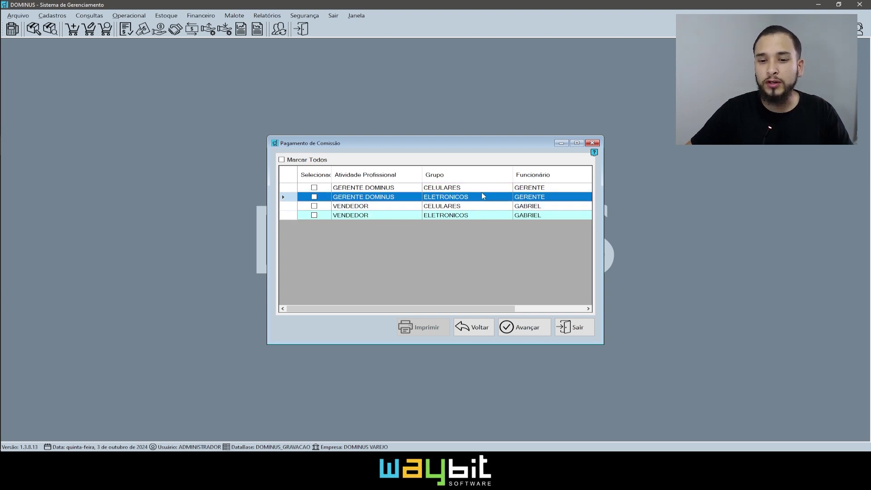
left_click(482, 188)
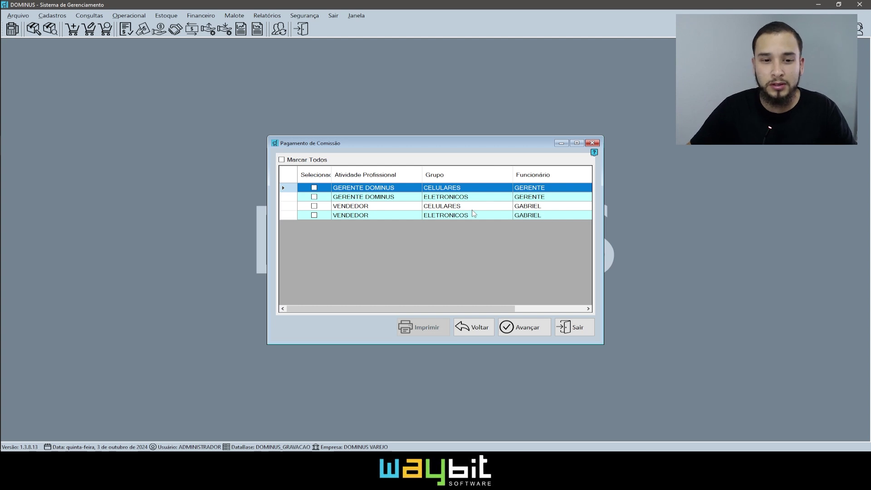
left_click(314, 187)
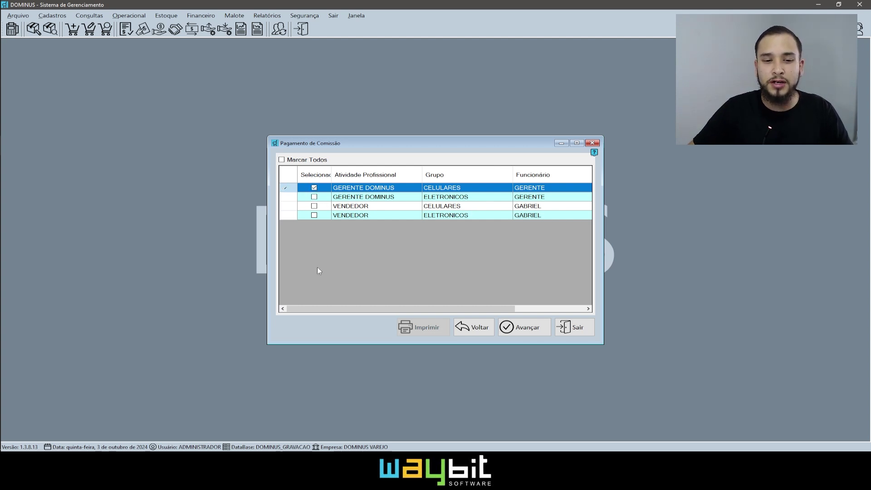
left_click(314, 205)
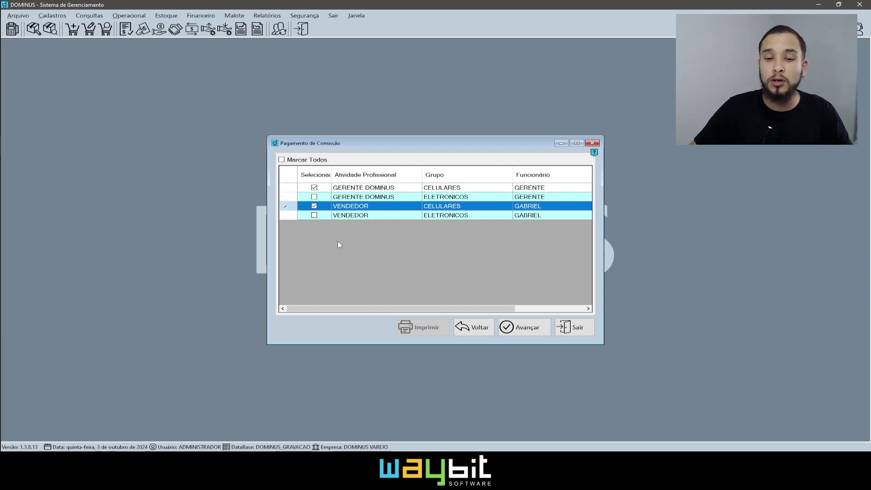
Preview the payment summary, add the GERENTE DOMINUS ELETRONICOS commission, and preview it again
left_click(505, 326)
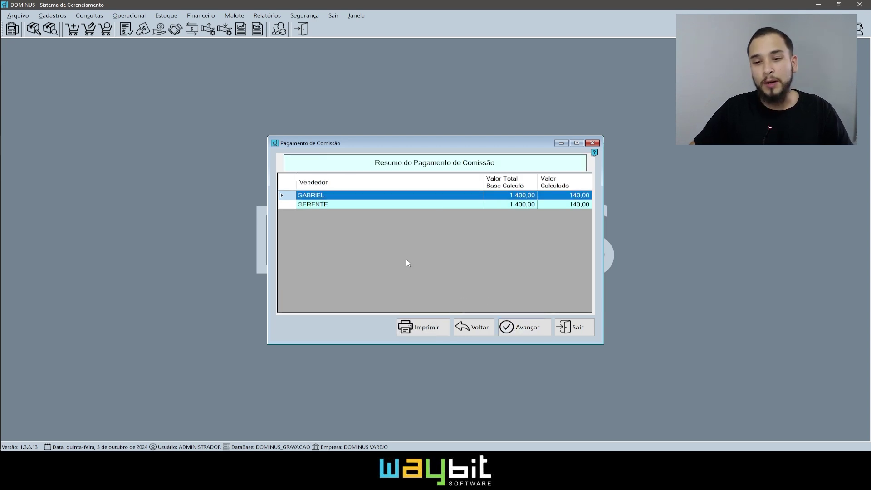
left_click(463, 325)
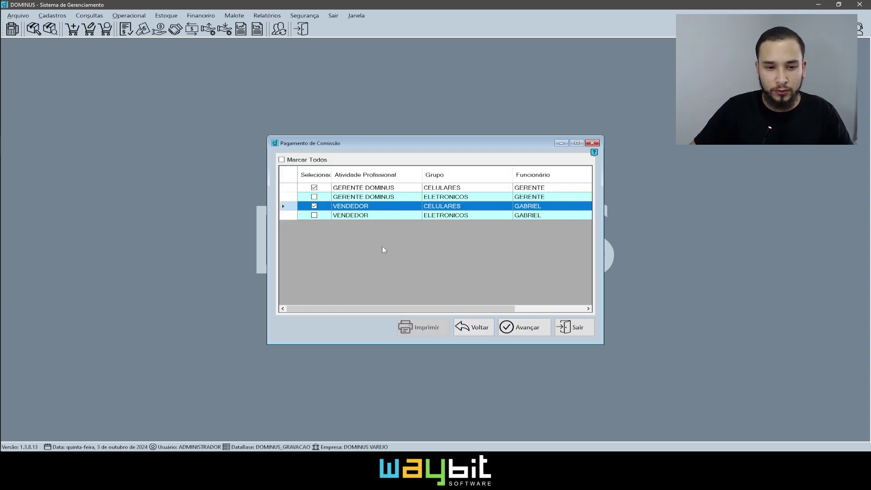
left_click(313, 197)
left_click(505, 326)
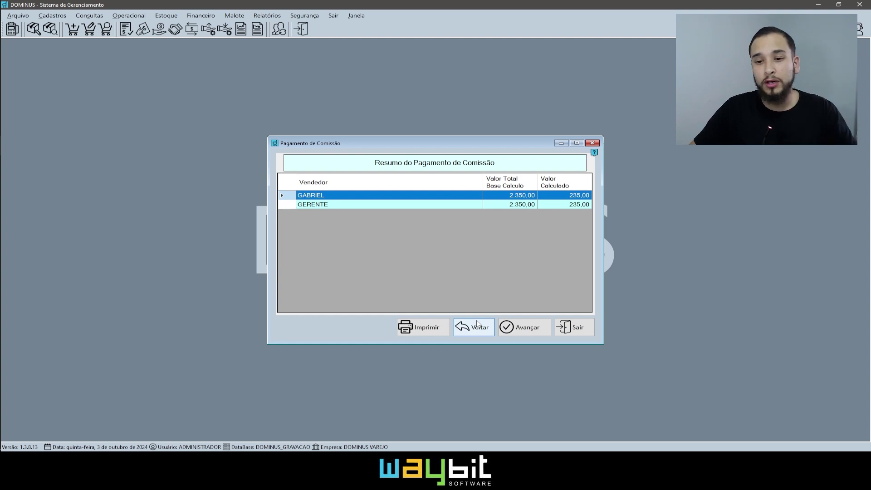
left_click(477, 323)
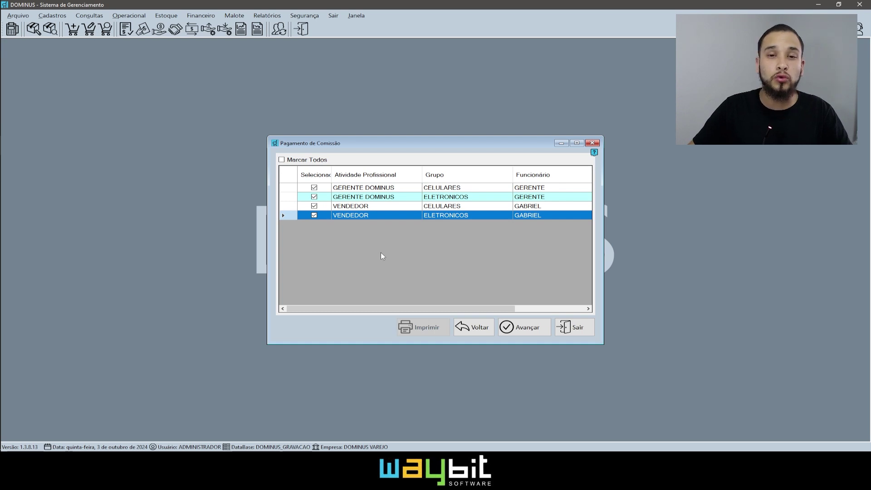
Keep only the two VENDEDOR rows ticked, giving a 2.350,00 base and 235,00 commission summary
left_click(314, 197)
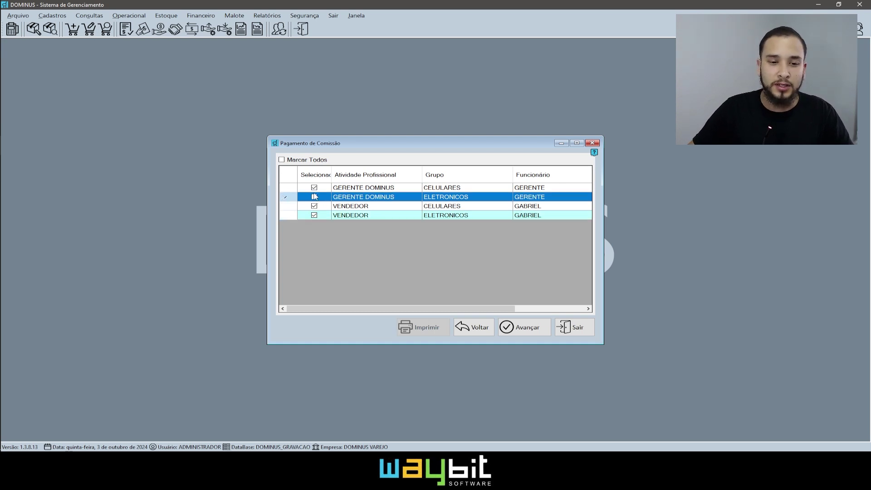
left_click(314, 188)
left_click(386, 207)
left_click(492, 216)
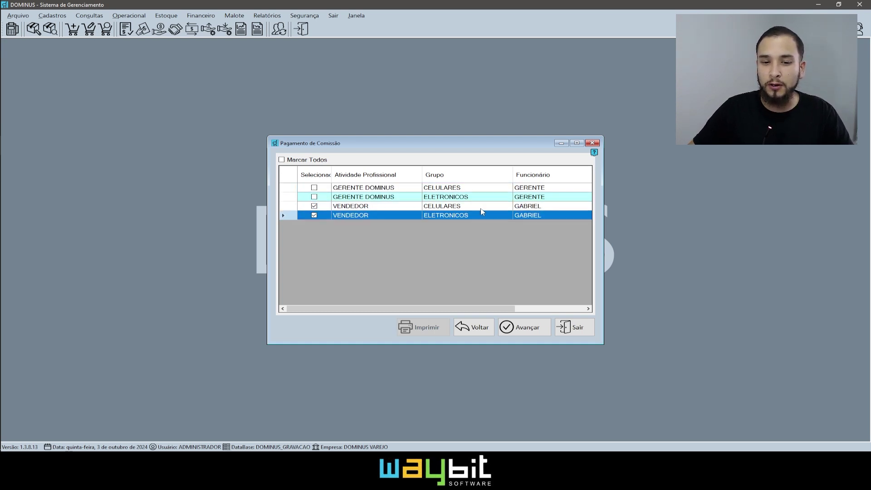
left_click(479, 210)
left_click(479, 214)
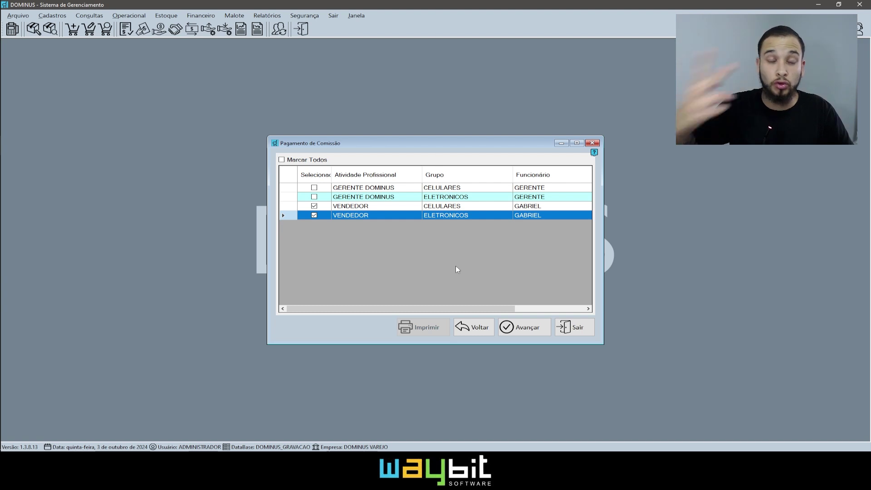
left_click(537, 334)
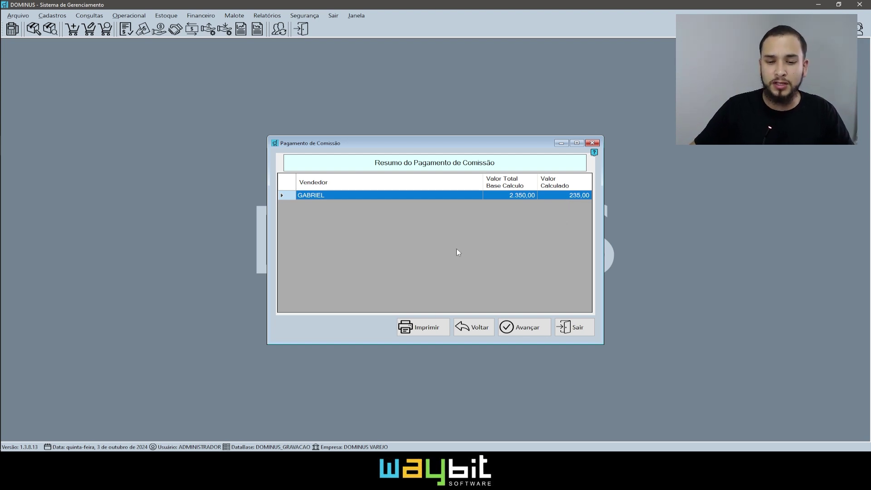
left_click(420, 332)
left_click(463, 260)
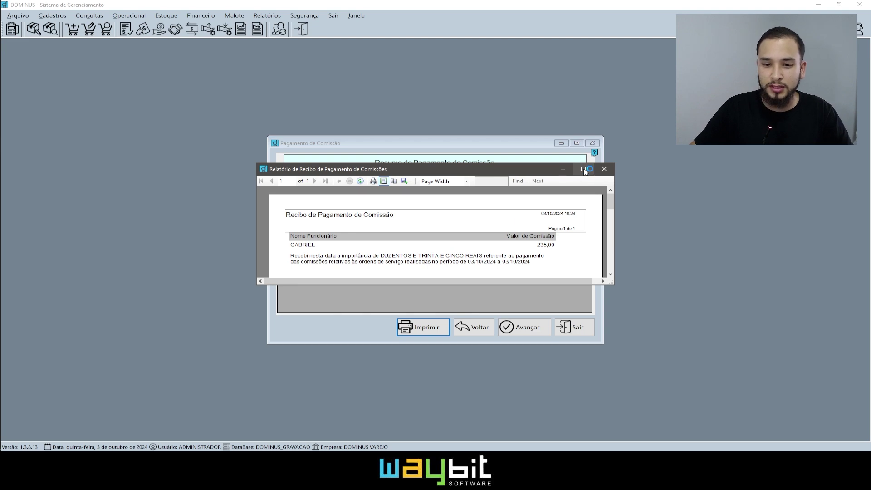
left_click(584, 169)
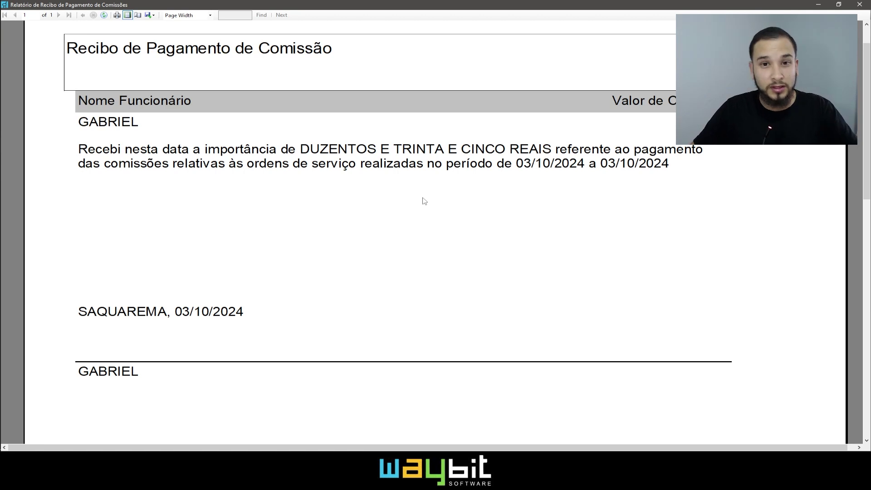
left_click(859, 4)
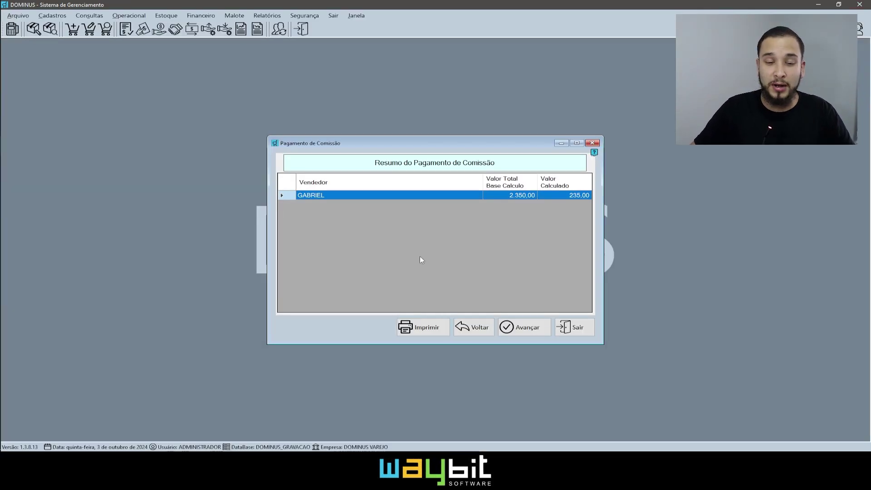
left_click(517, 327)
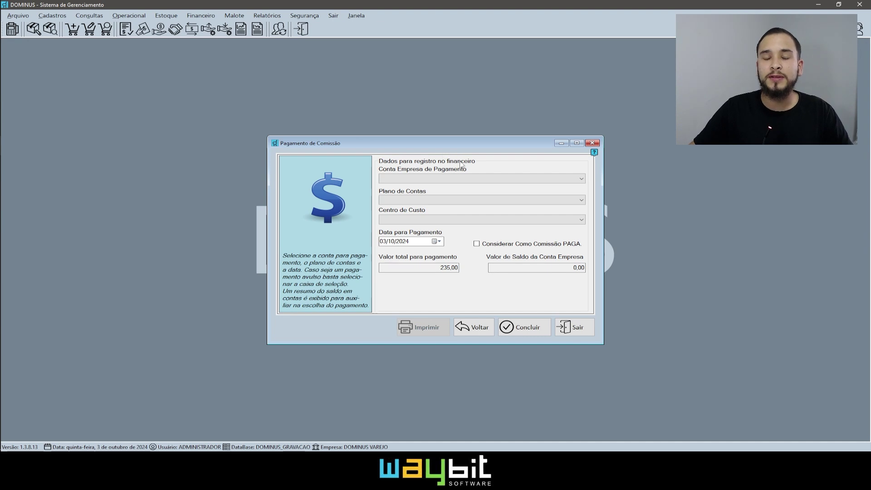
Set Conta Empresa to CAIXA PADRAO and Plano de Contas to COMISSAO
left_click(493, 178)
left_click(449, 187)
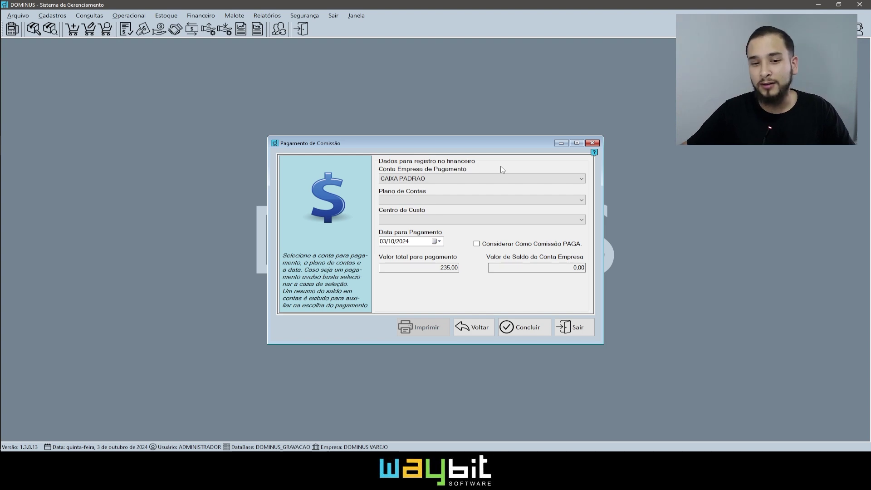
left_click(581, 200)
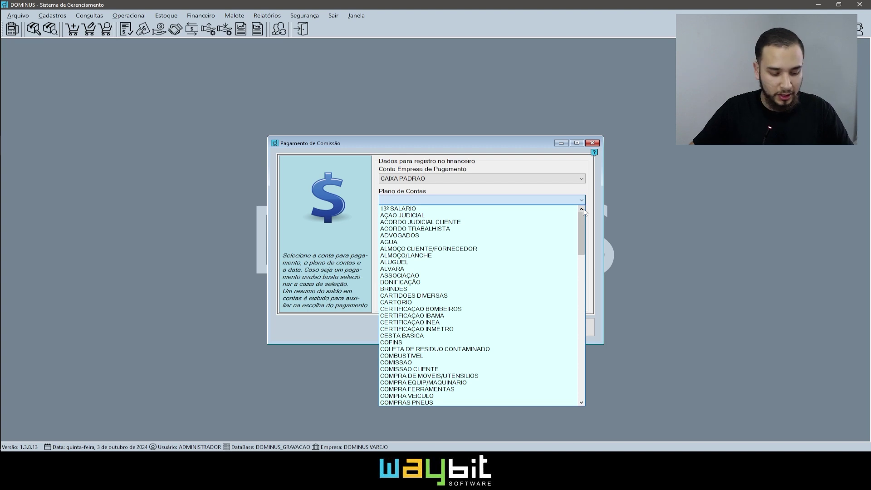
key("p")
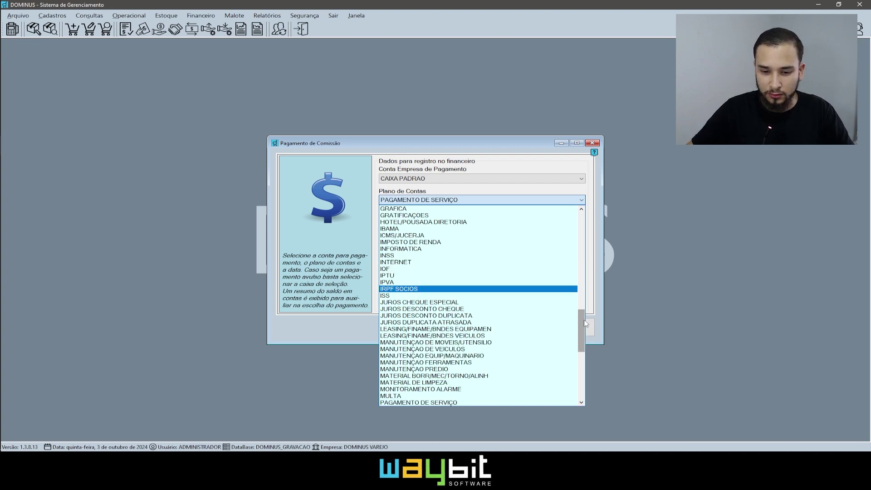
left_click_drag(584, 324, 584, 334)
key("c")
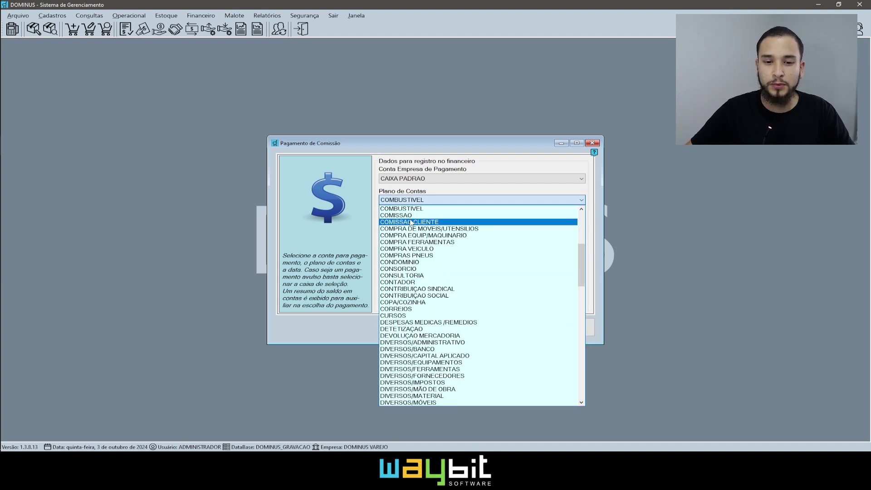
left_click(410, 215)
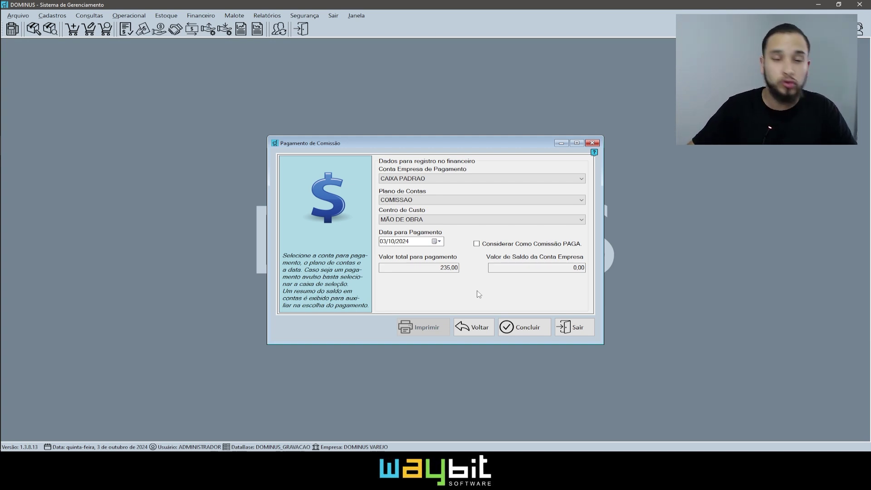
Tick 'Considerar Como Comissão PAGA' for the 235,00 payment dated 03/10/2024
left_click(514, 246)
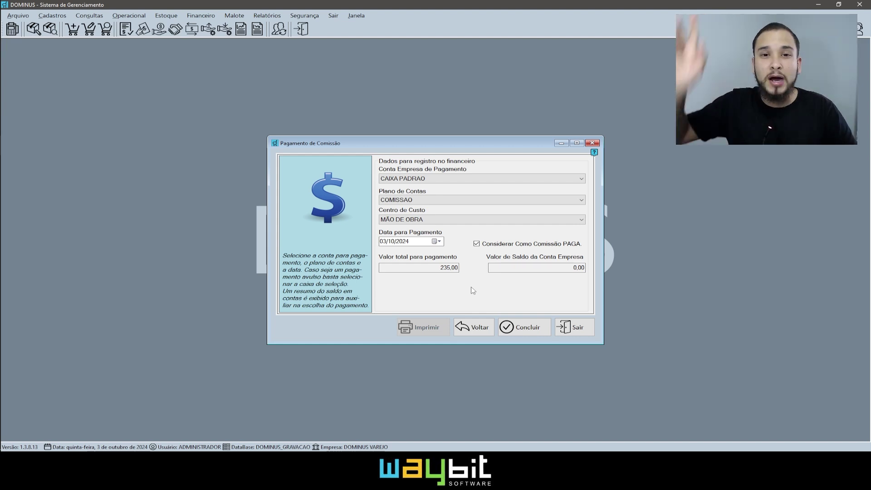
left_click(437, 242)
left_click(570, 295)
left_click(520, 245)
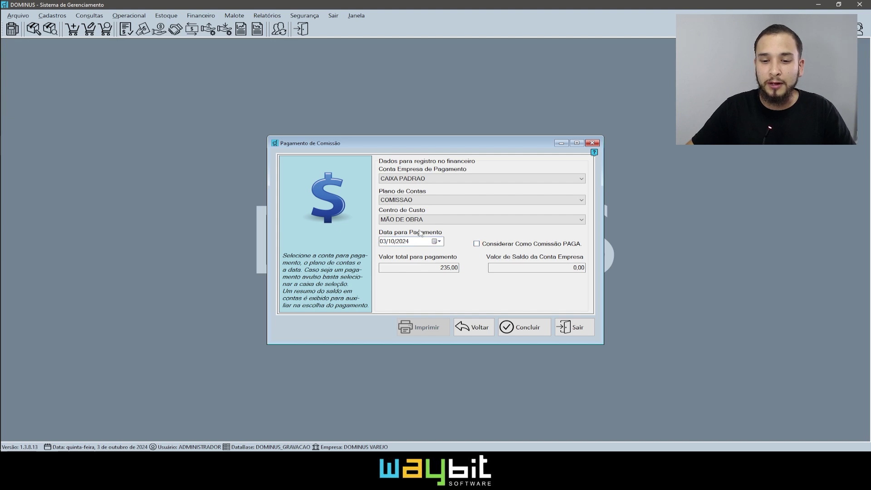
left_click(437, 241)
left_click(439, 245)
left_click(514, 246)
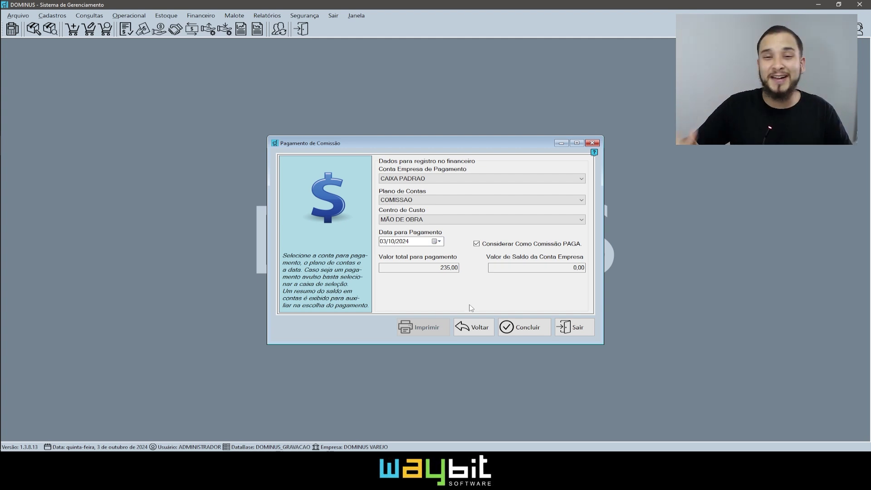
Conclude the payment, dismiss the funds warning, and approve it with the manager's user and password
left_click(513, 327)
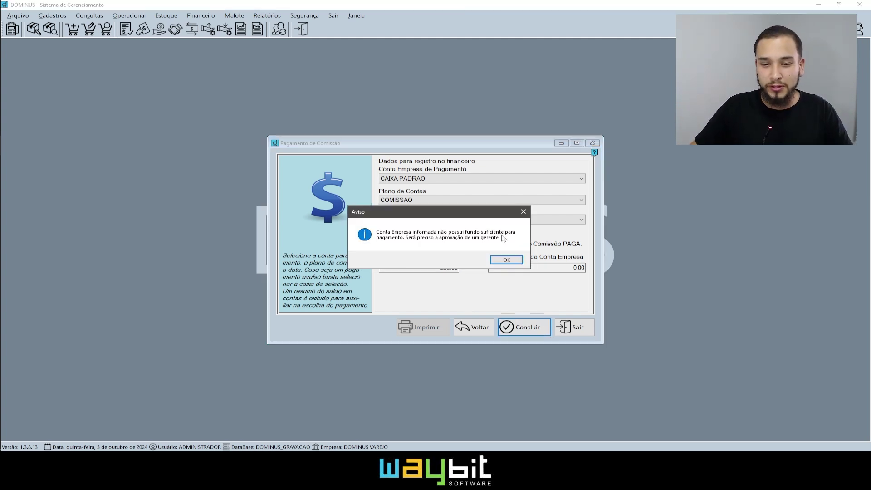
left_click(494, 260)
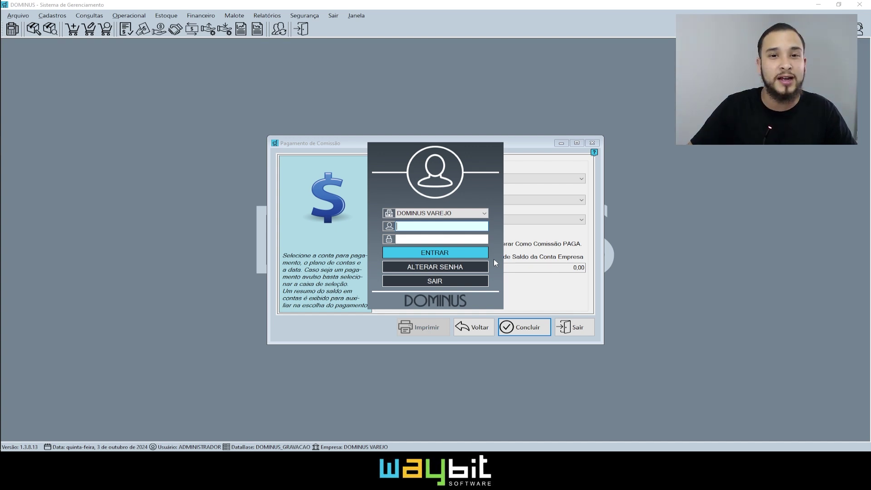
type("ADMIN")
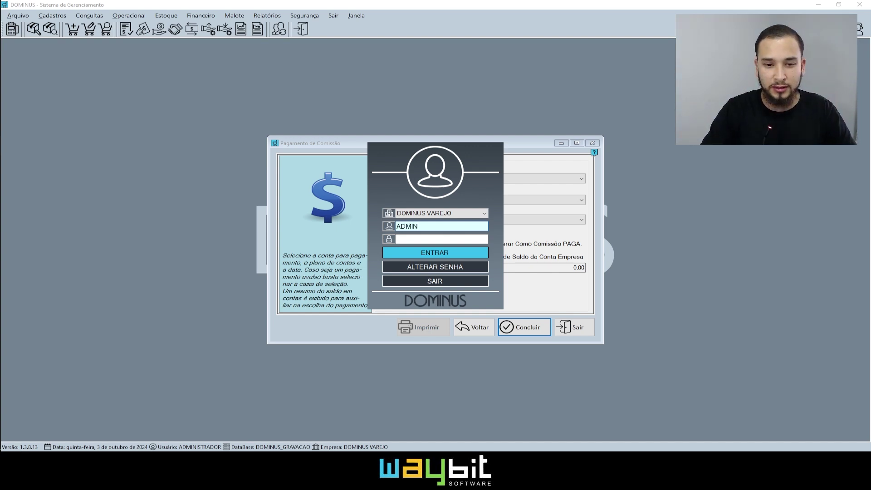
key("Tab")
type("admin")
left_click(447, 253)
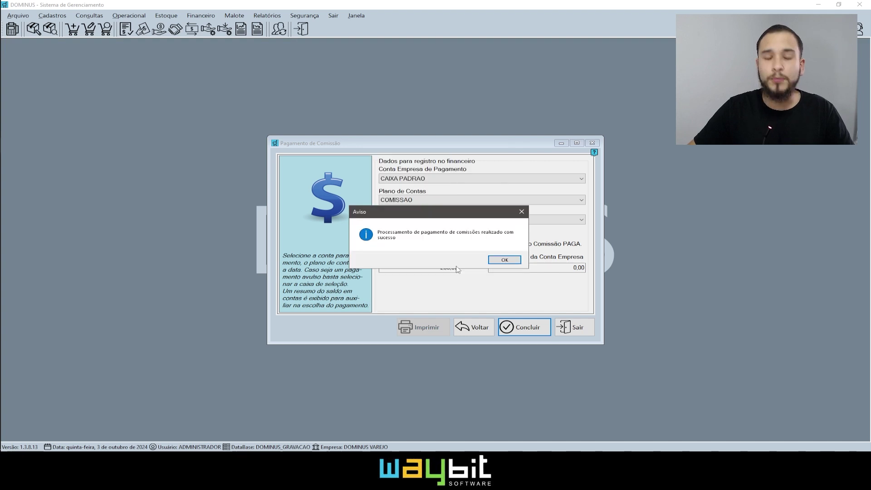